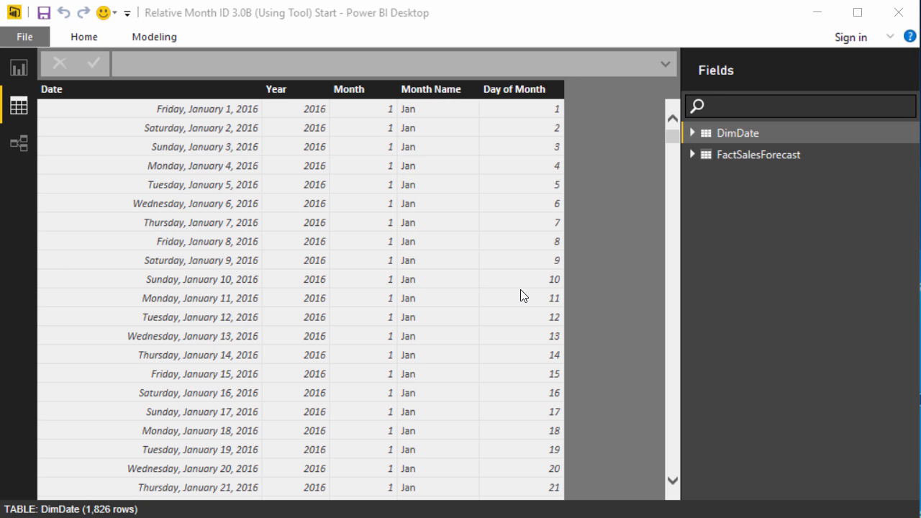
Copy all the CSG Pro Relative Date Generator code in Notepad, then minimize Notepad and Explorer
key("alt+Tab")
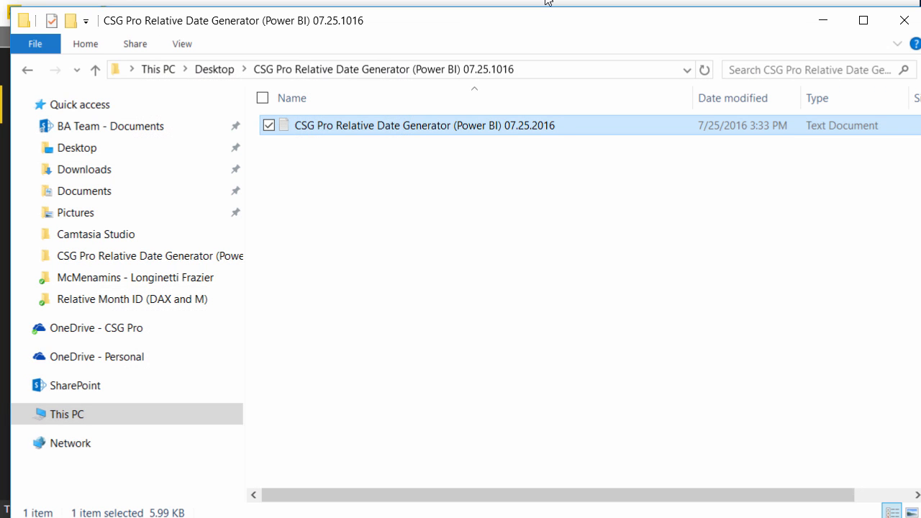
double_click(393, 126)
key("ctrl+a")
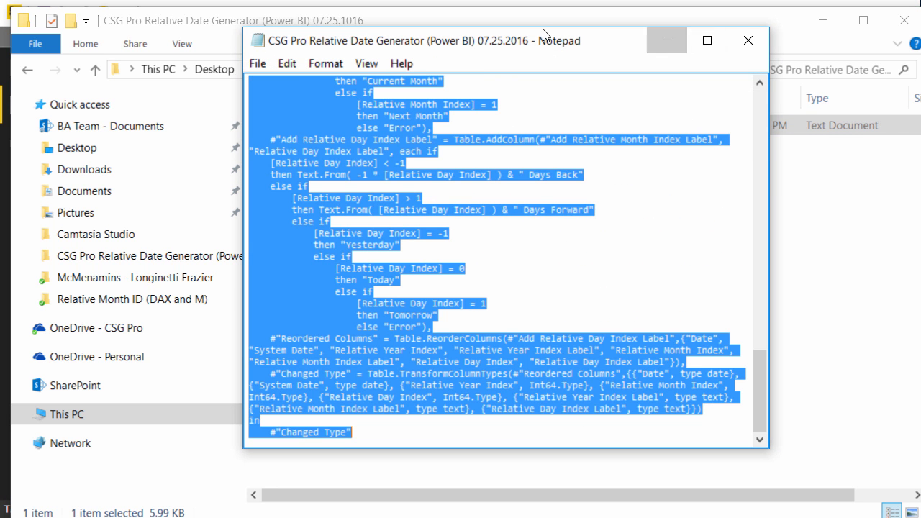
left_click(667, 39)
left_click(825, 28)
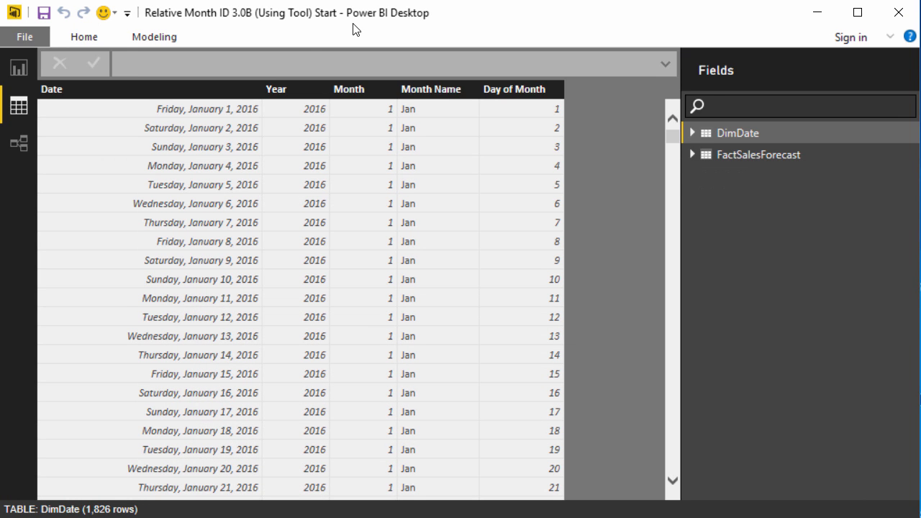
Create a new blank query from Get Data
left_click(890, 37)
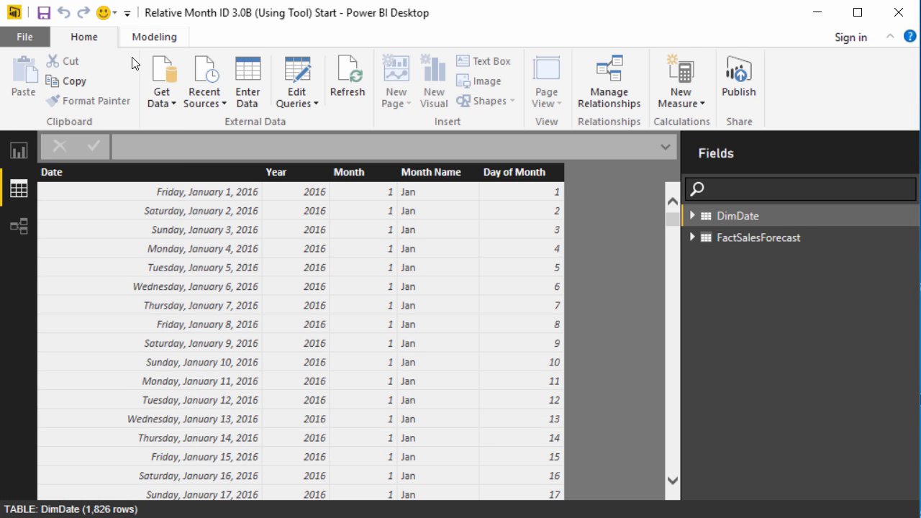
left_click(164, 97)
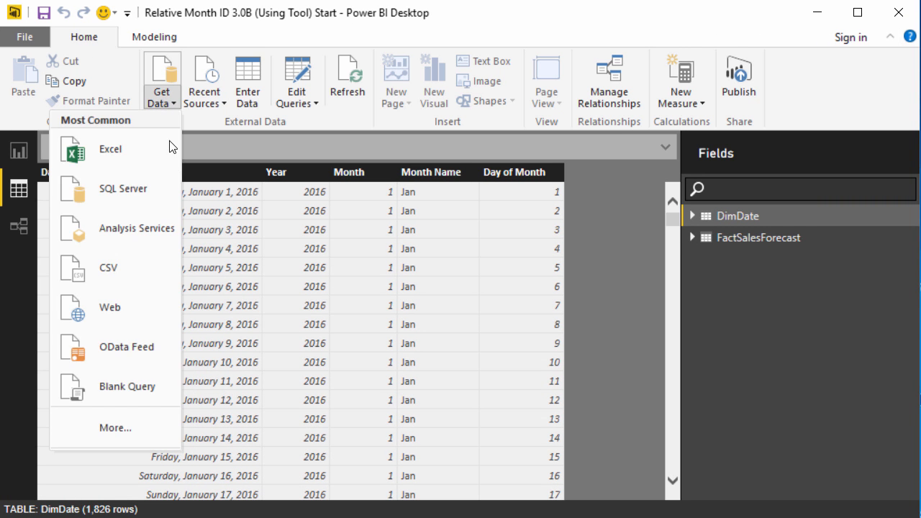
left_click(104, 388)
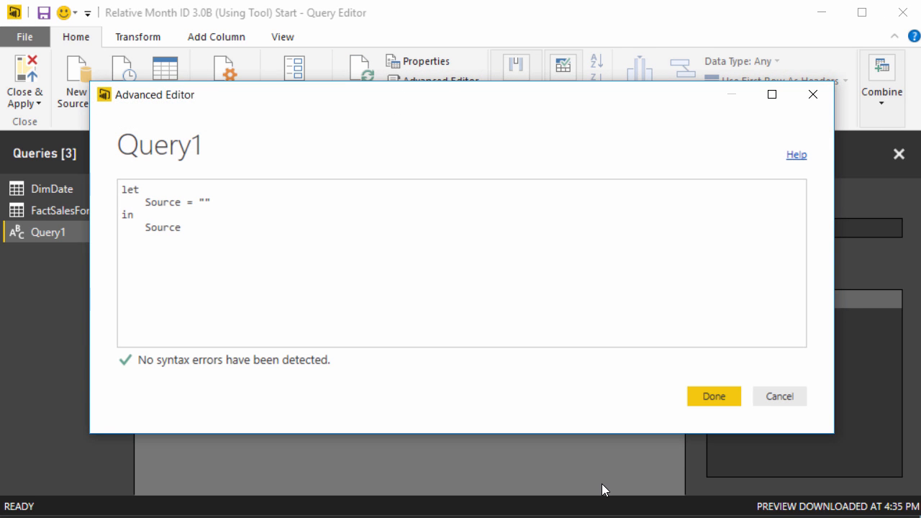
left_click(766, 404)
Replace the blank query's code with the relative date generator script in Advanced Editor
left_click(435, 81)
key("ctrl+a")
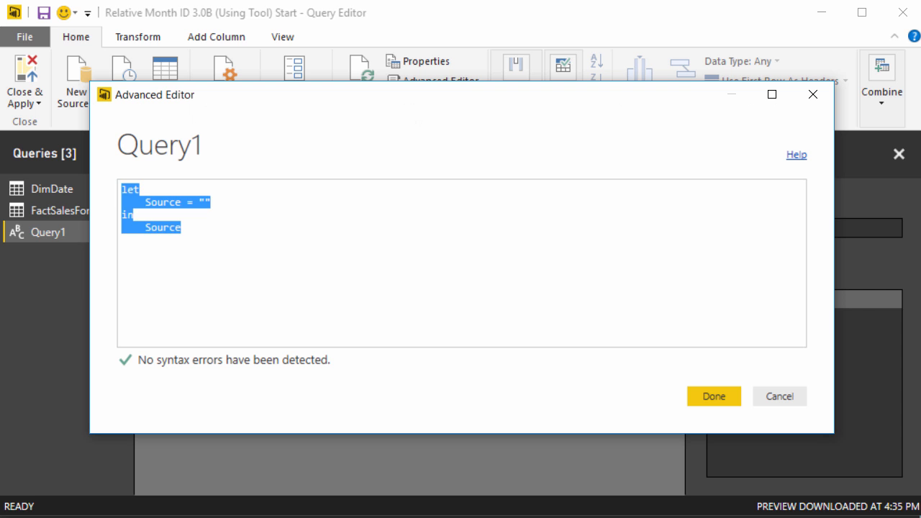
key("ctrl+v")
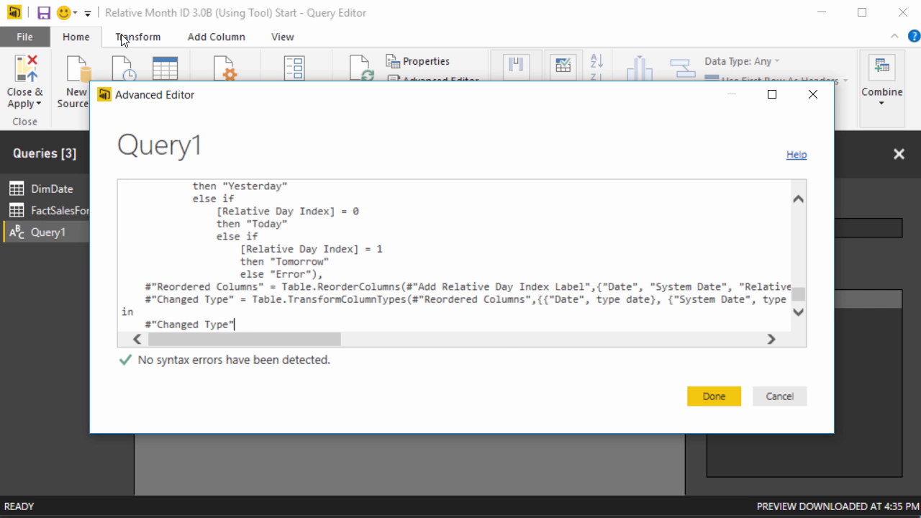
Apply the pasted generator code and rename Query1 to LutRelativeDate
left_click(712, 395)
scroll(767, 364, "up", 2)
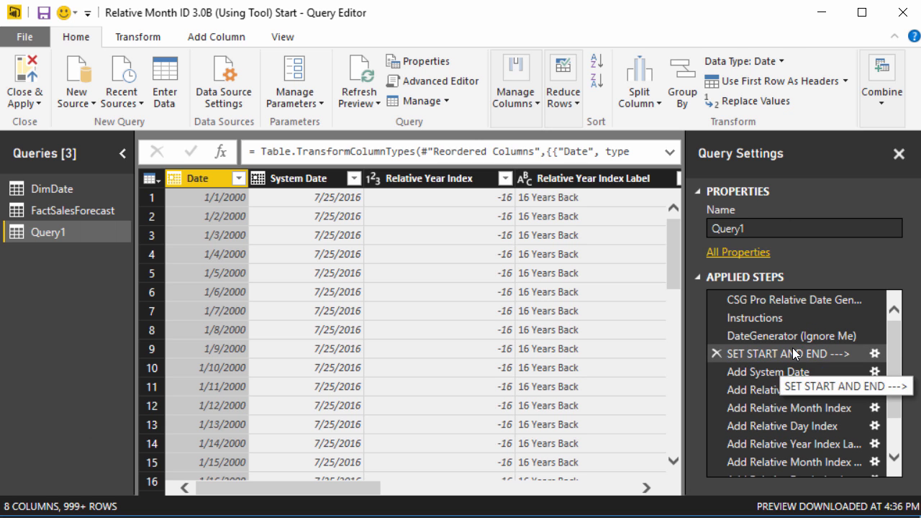
left_click(770, 233)
type("LutRelativeDate")
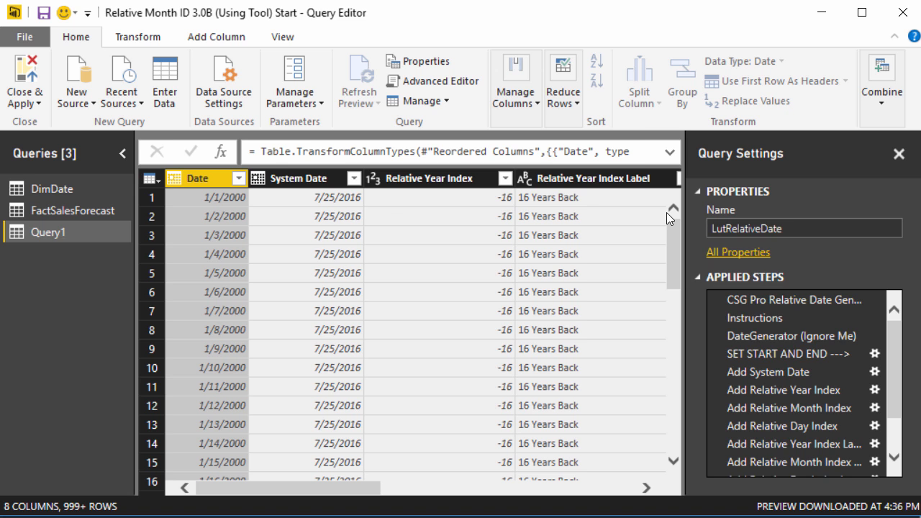
key("Return")
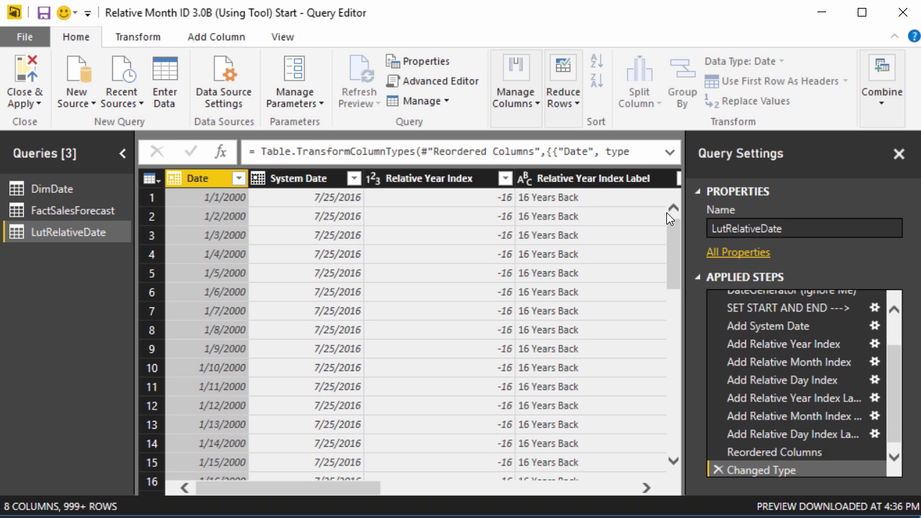
Turn off Enable load to report in the query's properties
left_click(745, 254)
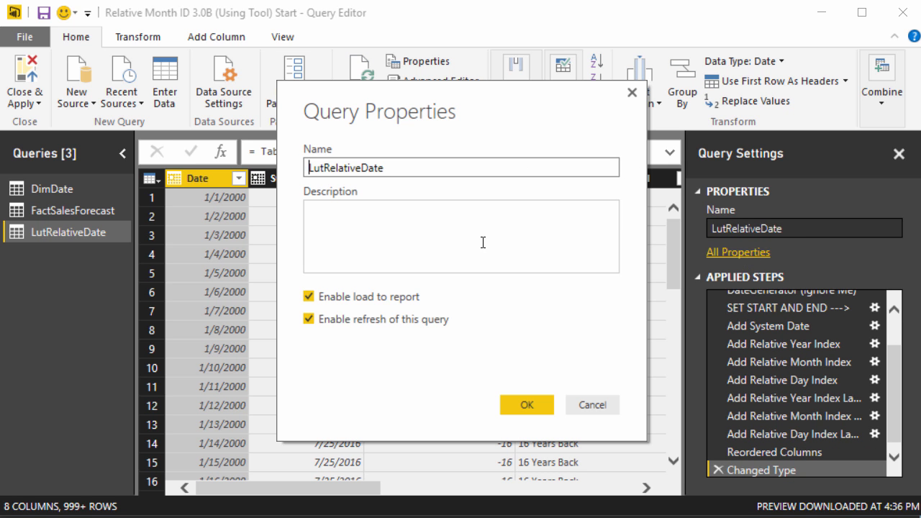
left_click(380, 297)
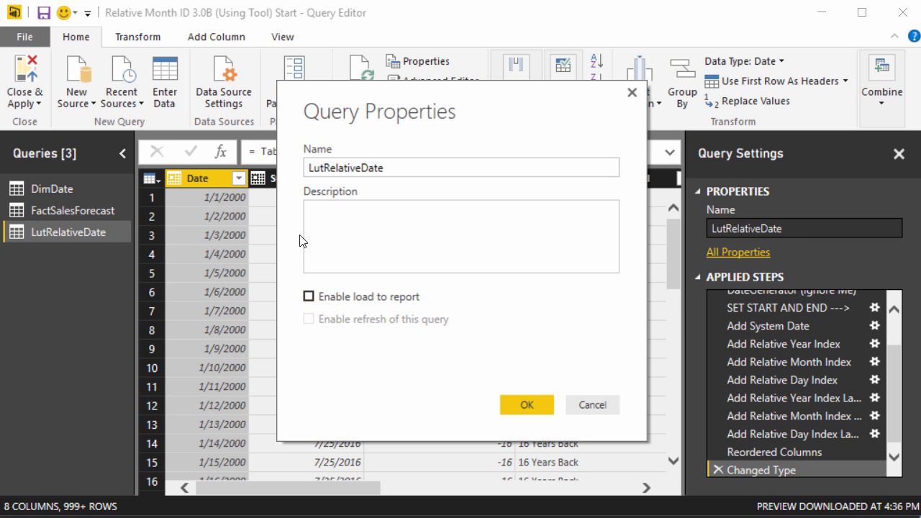
left_click(533, 413)
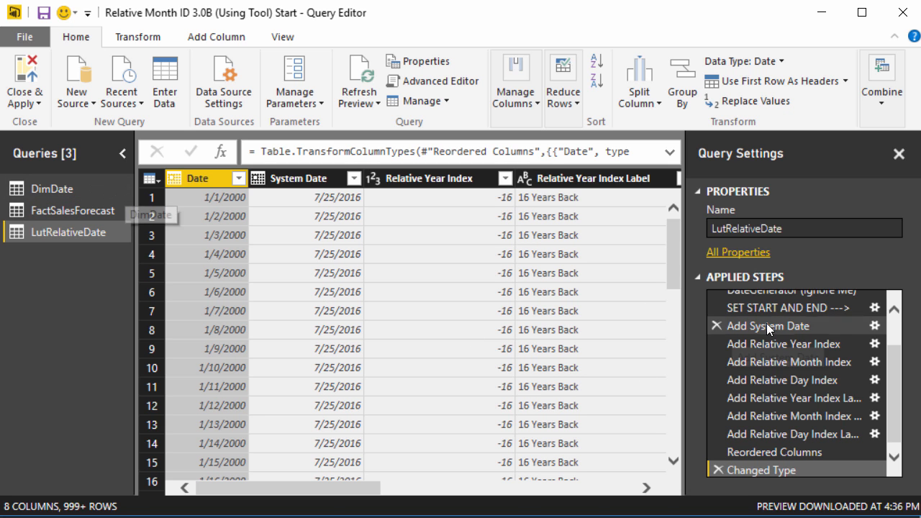
Set the generator's StartDate to 1/1/1995 and EndDate to 12/31/2021, then view the final Changed Type table
scroll(769, 333, "up", 1)
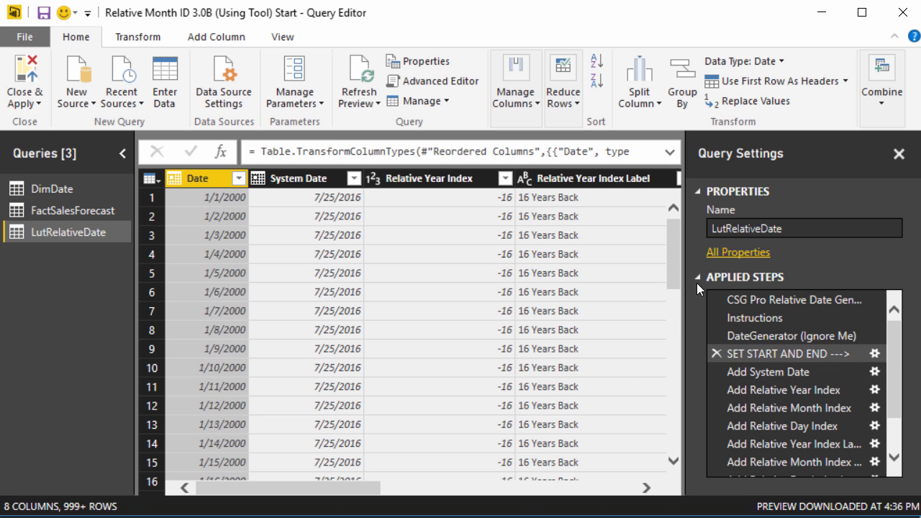
double_click(806, 335)
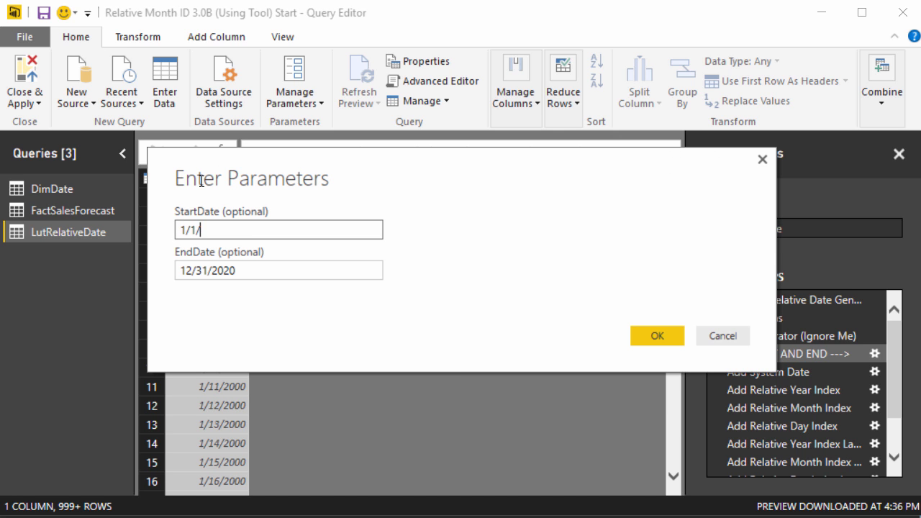
left_click(256, 263)
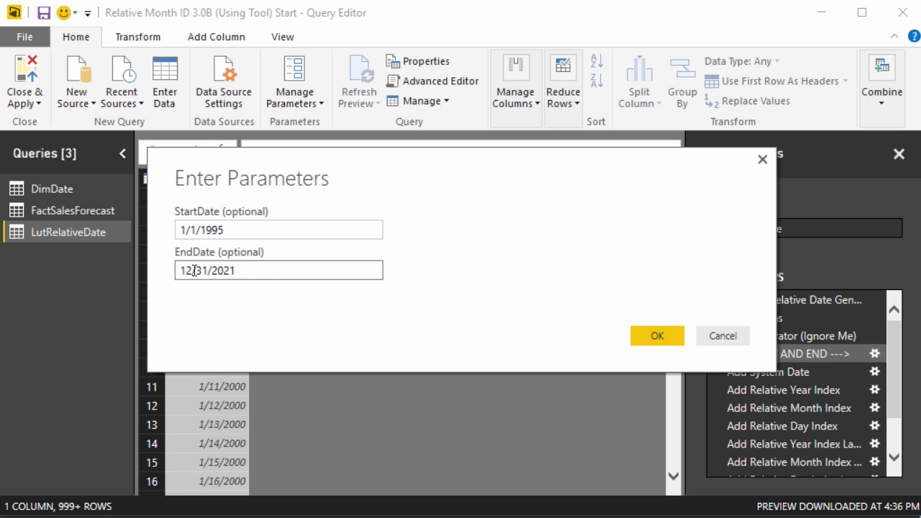
left_click(629, 336)
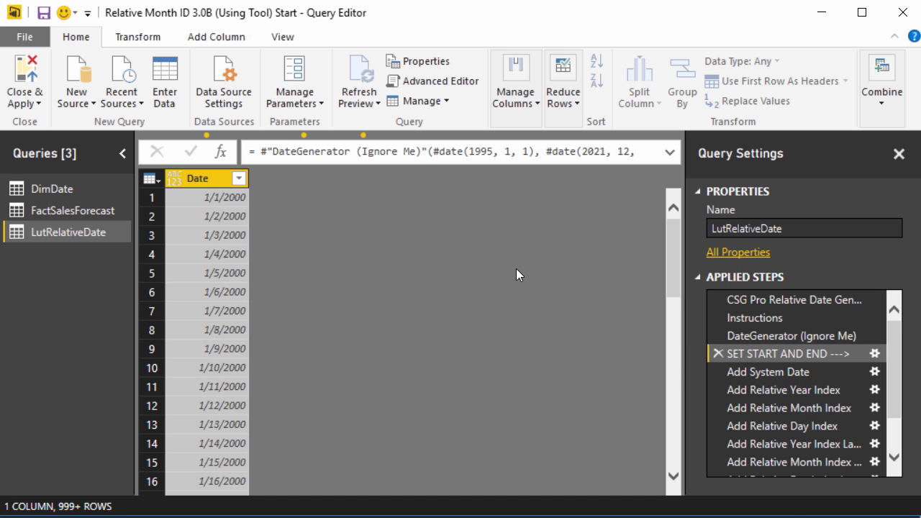
scroll(898, 426, "down", 3)
left_click(811, 465)
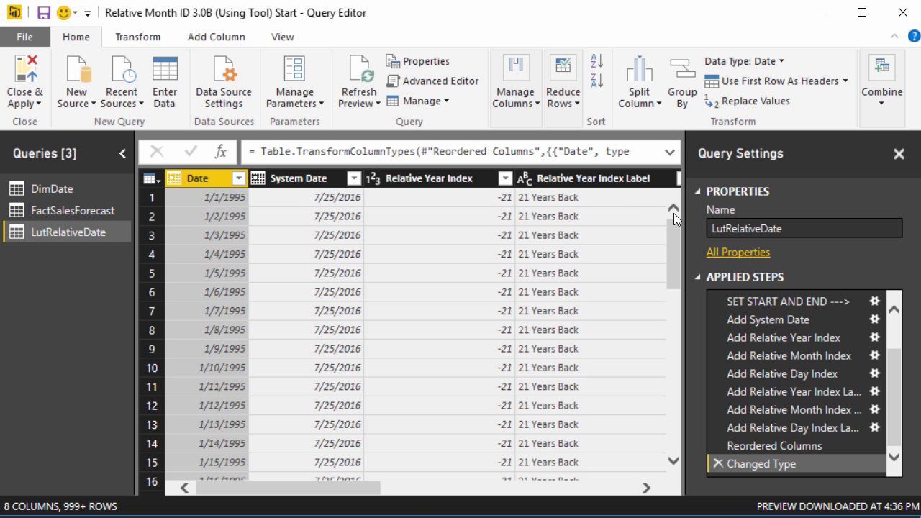
Merge LutRelativeDate into DimDate as a Left Outer join on both Date columns
left_click(58, 187)
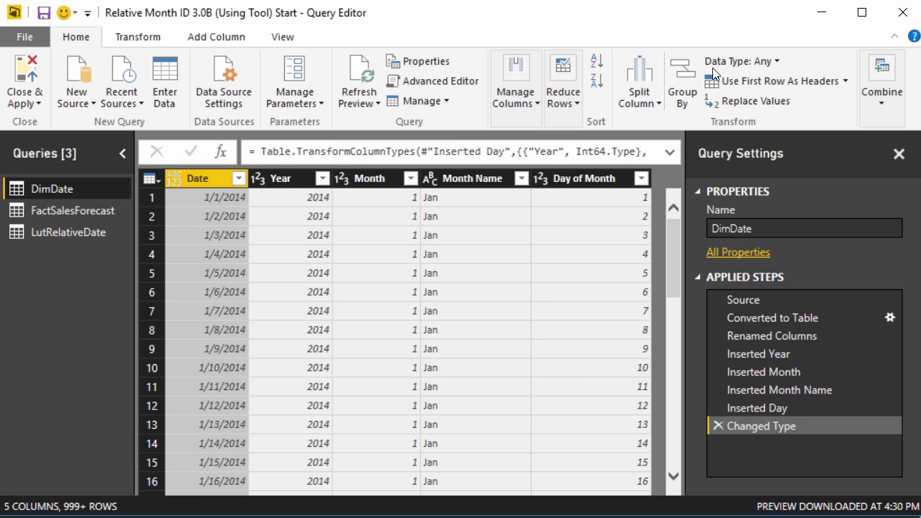
left_click(881, 79)
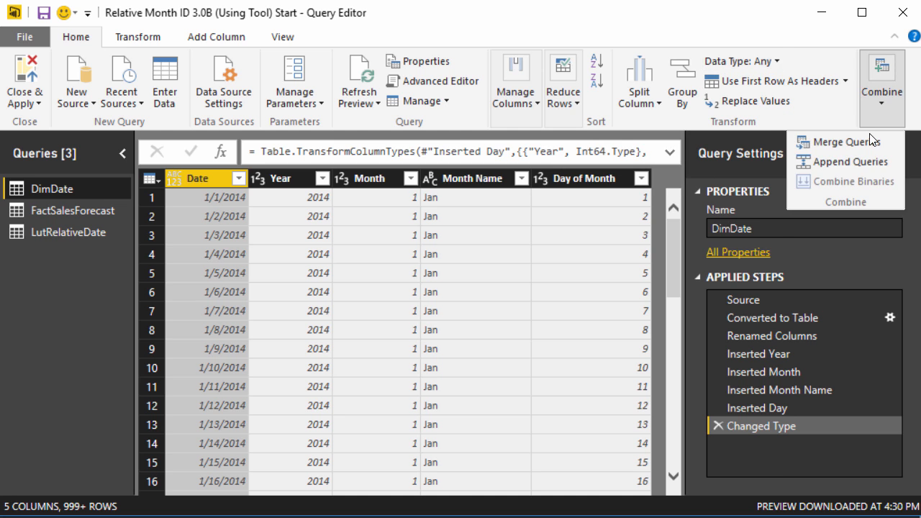
left_click(867, 137)
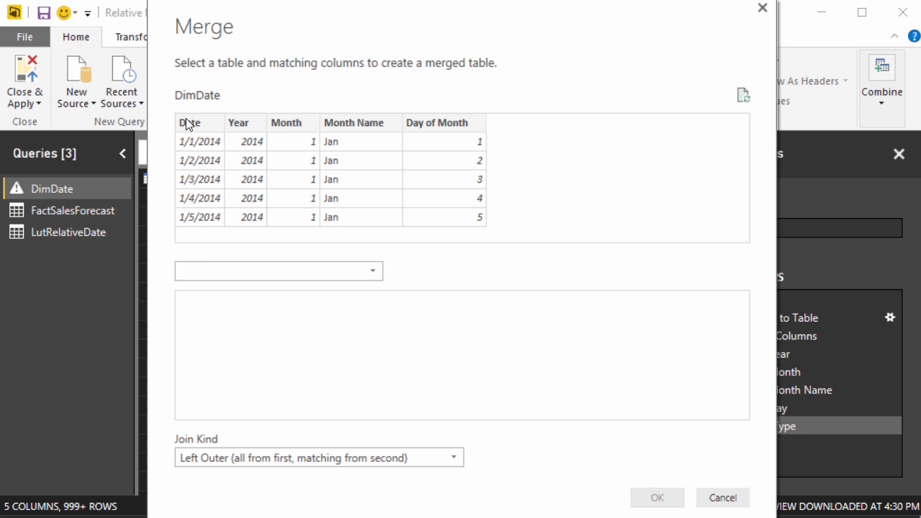
left_click(227, 271)
left_click(260, 325)
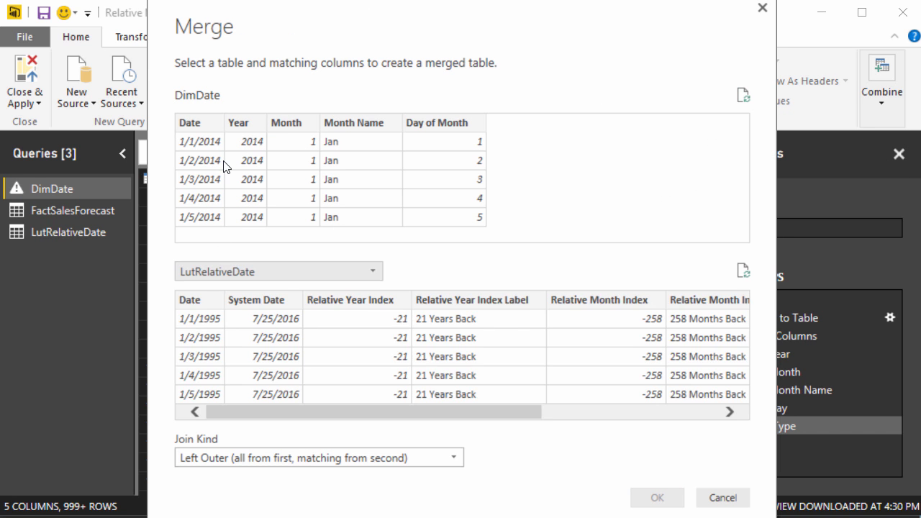
left_click(204, 127)
left_click(191, 299)
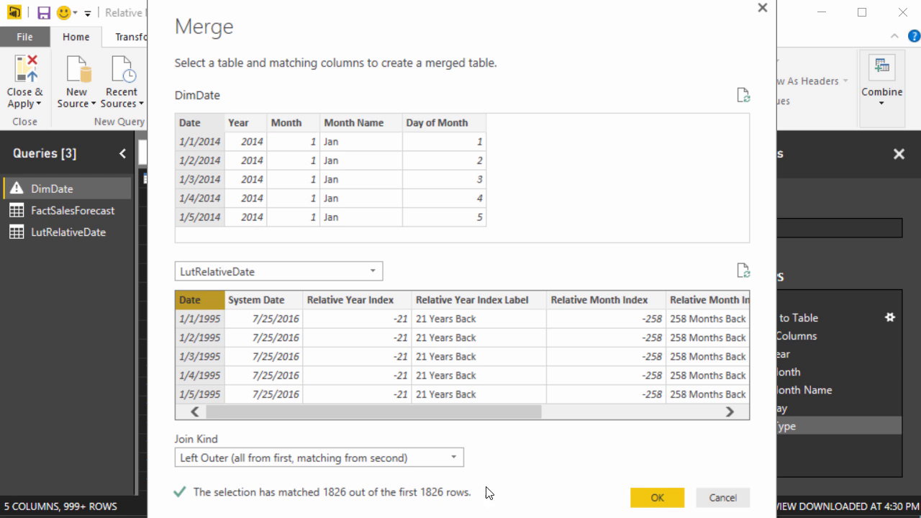
left_click(662, 499)
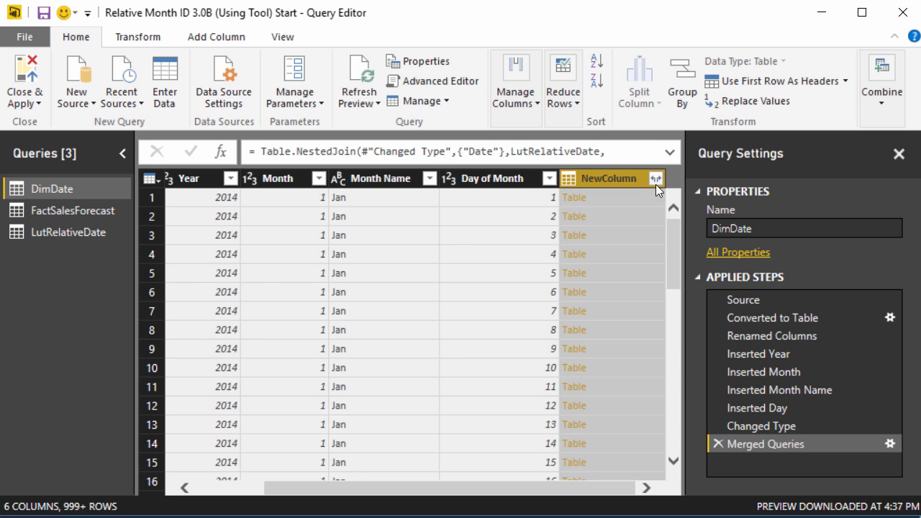
Expand NewColumn without Date, System Date, or original-name prefixes
left_click(657, 185)
left_click(424, 273)
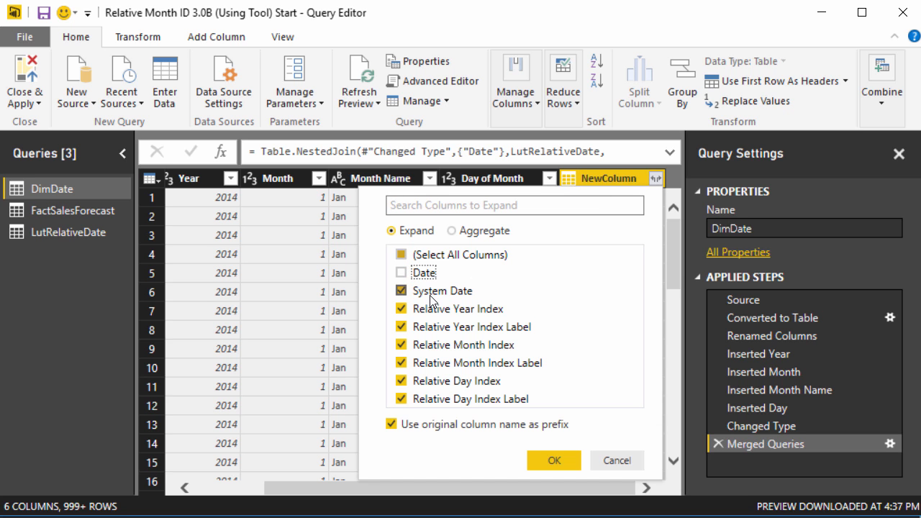
left_click(431, 292)
left_click(392, 424)
left_click(552, 459)
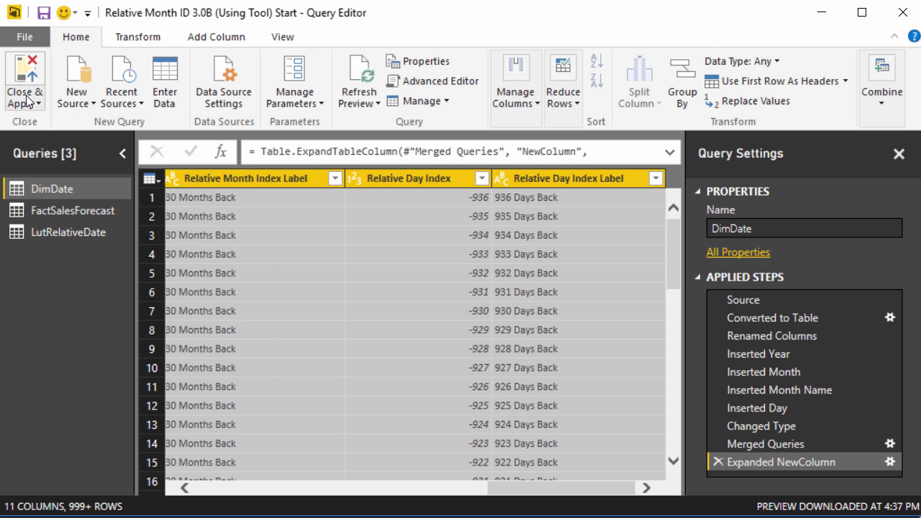
Apply the query changes and review the Relative Year Index column in Data view
left_click(27, 54)
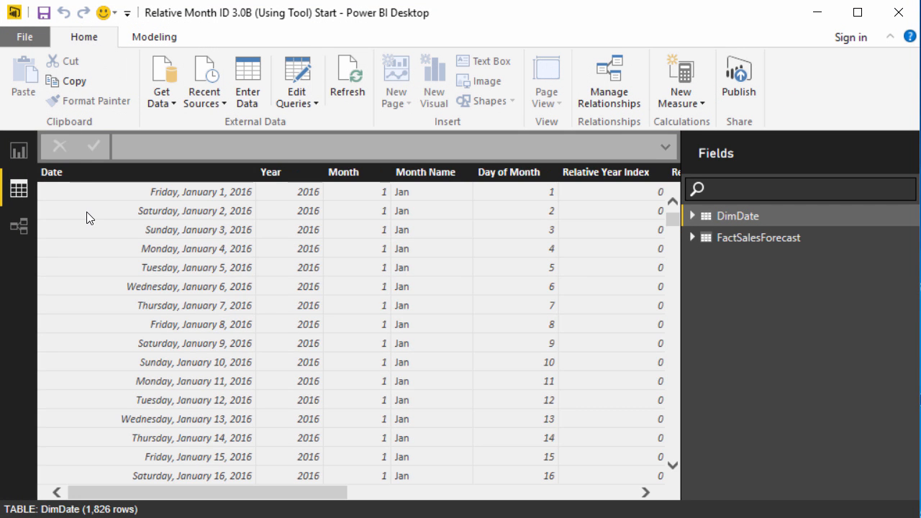
left_click_drag(281, 492, 481, 492)
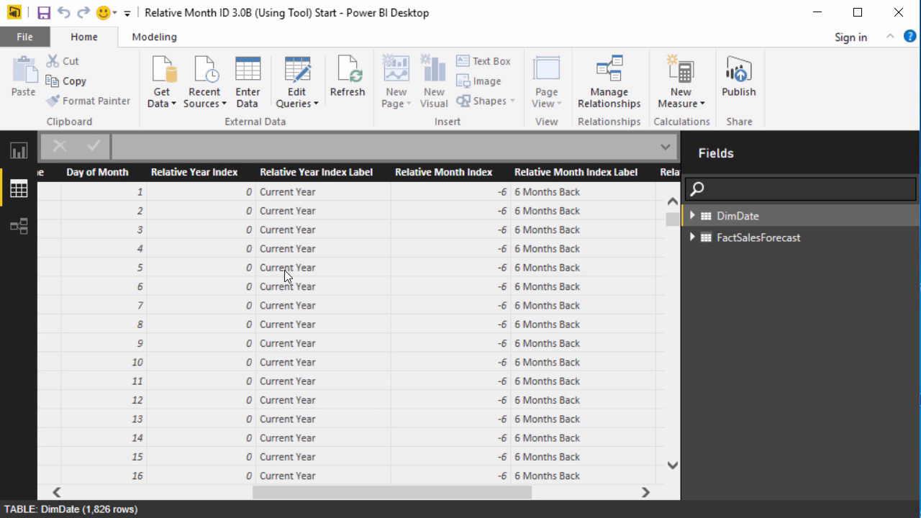
left_click(216, 172)
left_click(153, 37)
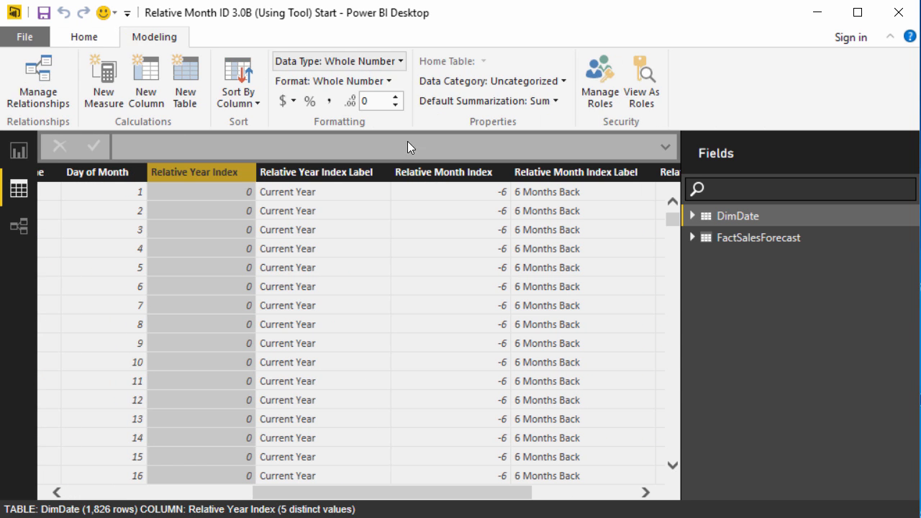
Check the Month and Day Index columns, then list Sort By Column options for Relative Year Index Label
left_click(452, 175)
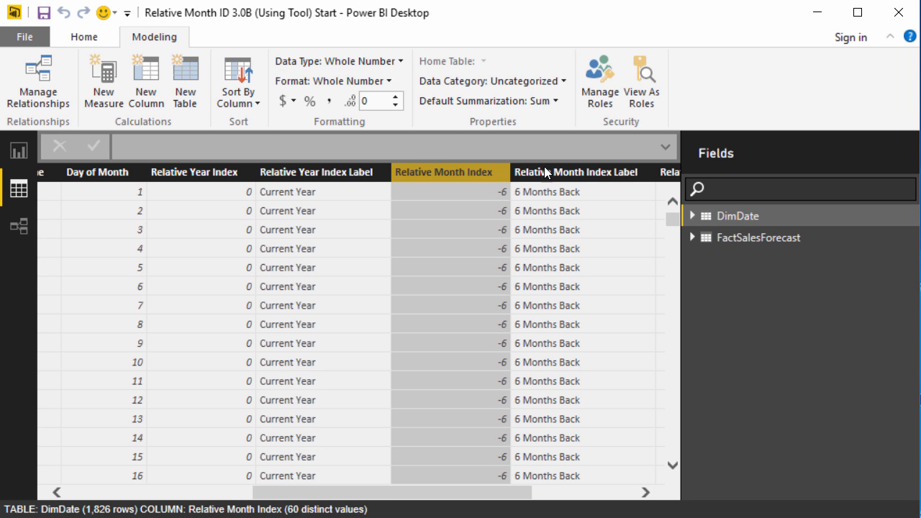
scroll(518, 396, "right", 3)
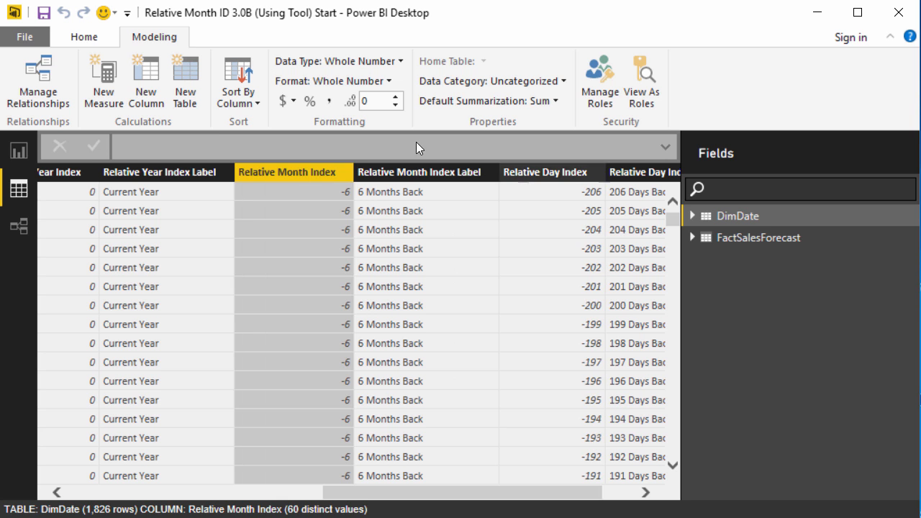
left_click(525, 175)
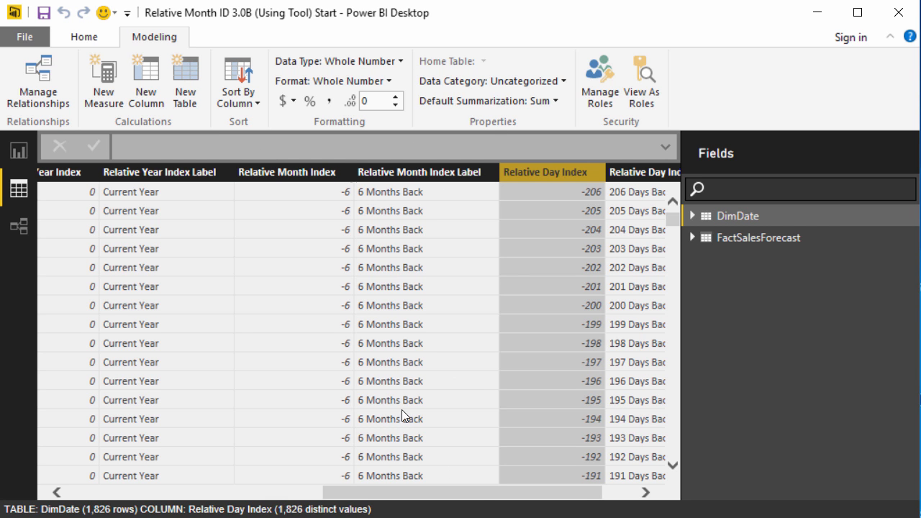
left_click_drag(484, 498, 382, 384)
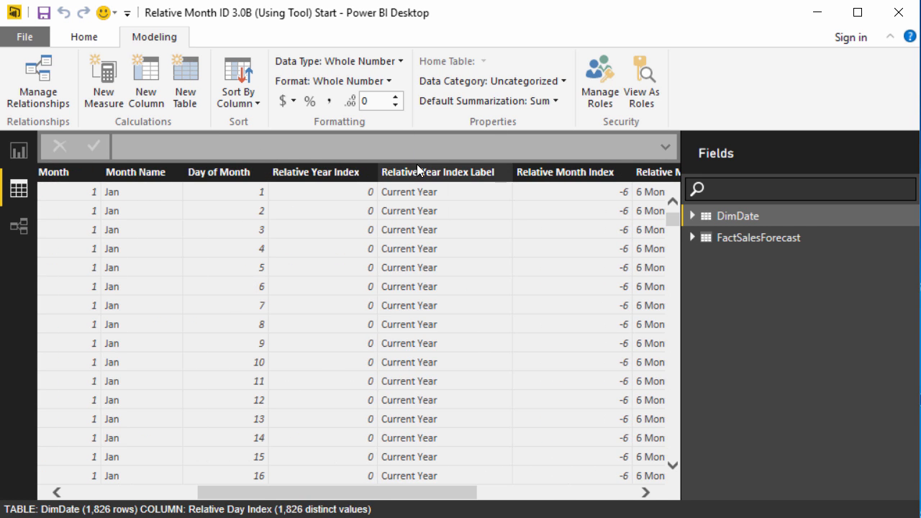
left_click(395, 173)
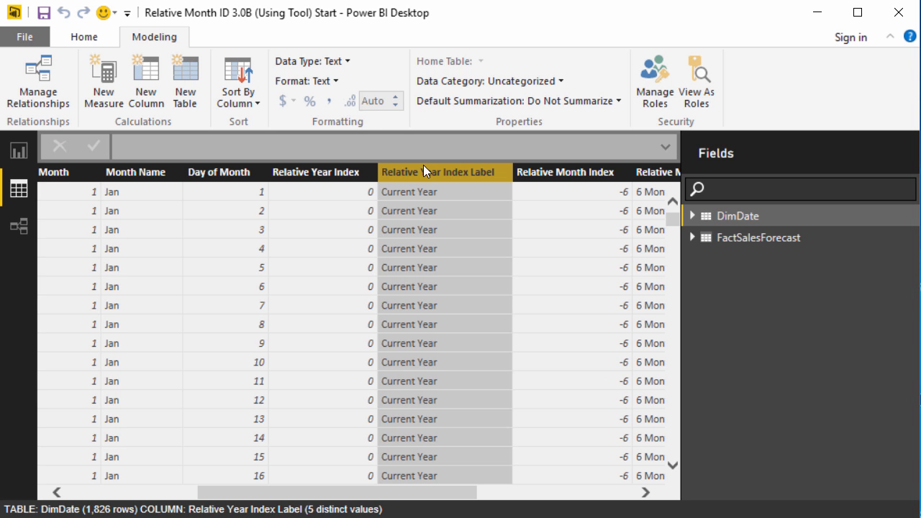
left_click(255, 94)
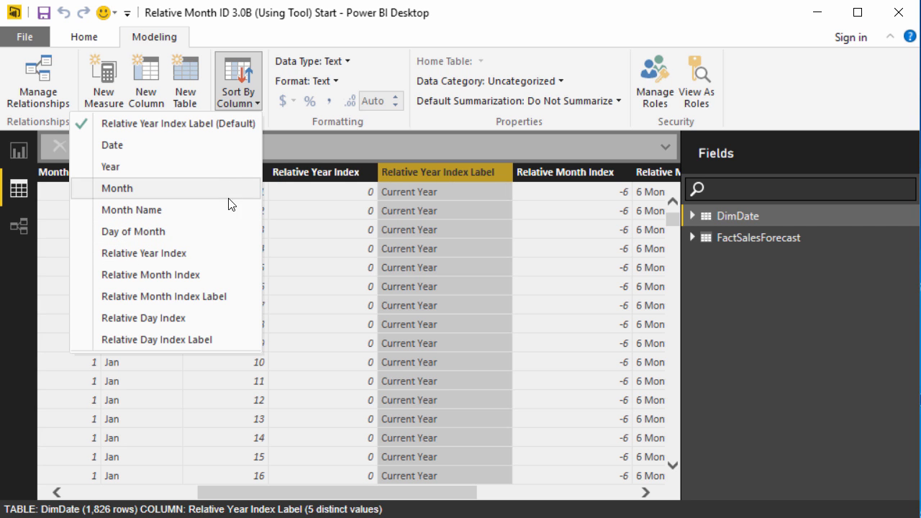
Sort the Year, Month and Day Index Label columns by their matching Relative Year, Month and Day Index columns
left_click(229, 253)
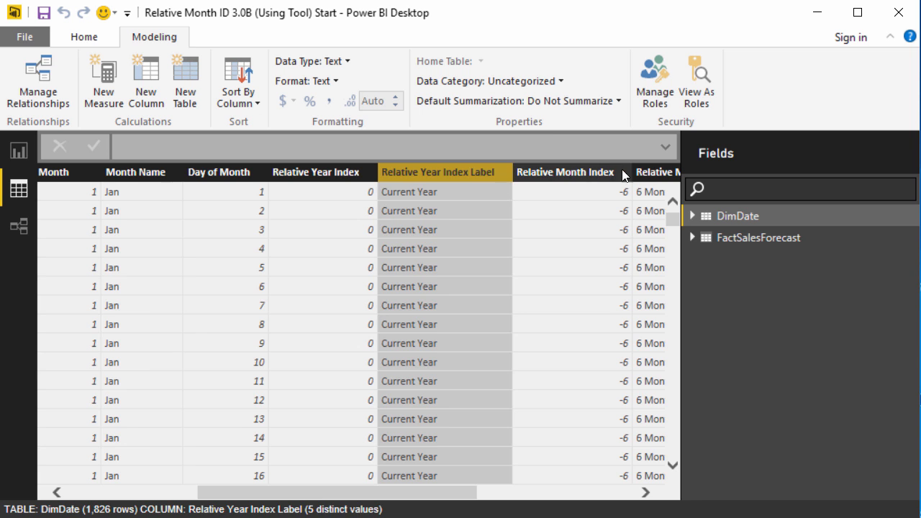
left_click(643, 172)
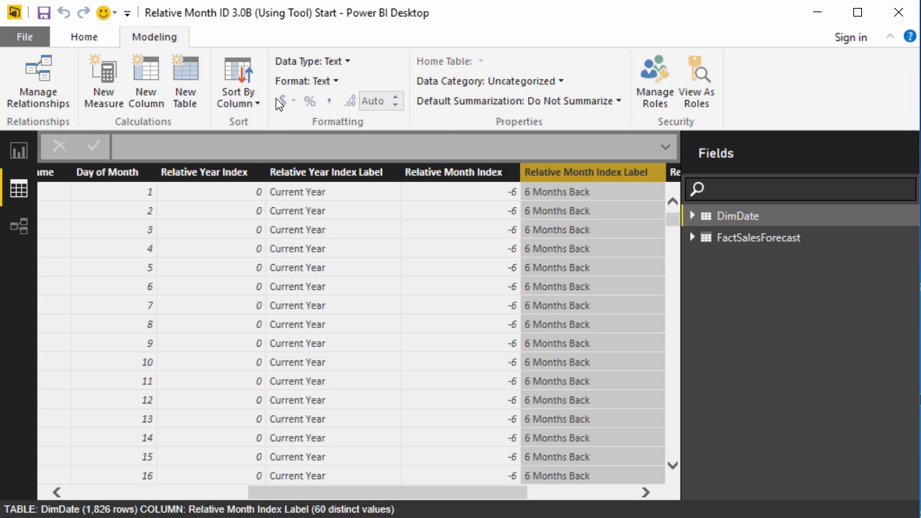
left_click(237, 90)
left_click(216, 296)
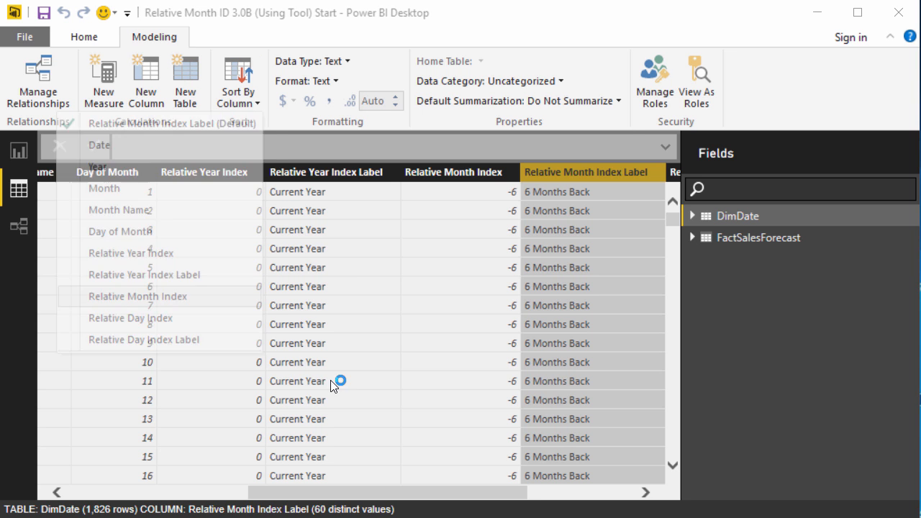
left_click(645, 492)
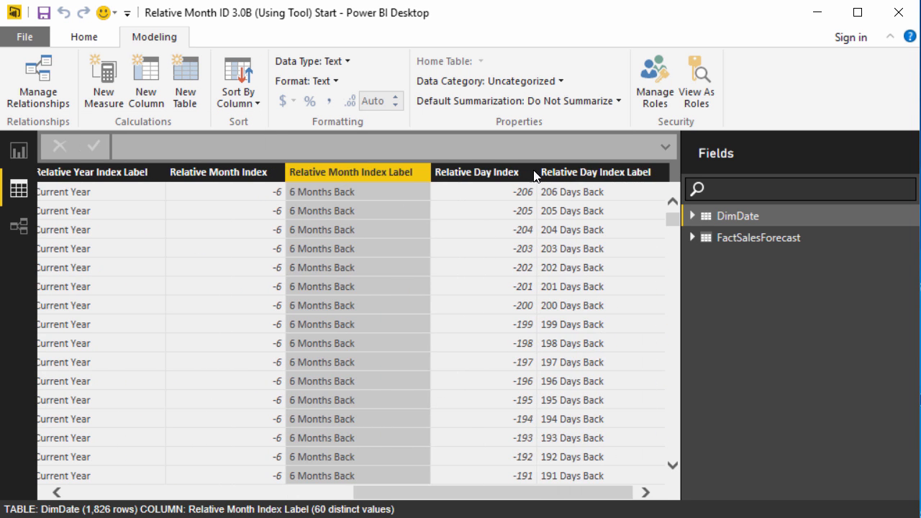
left_click(563, 173)
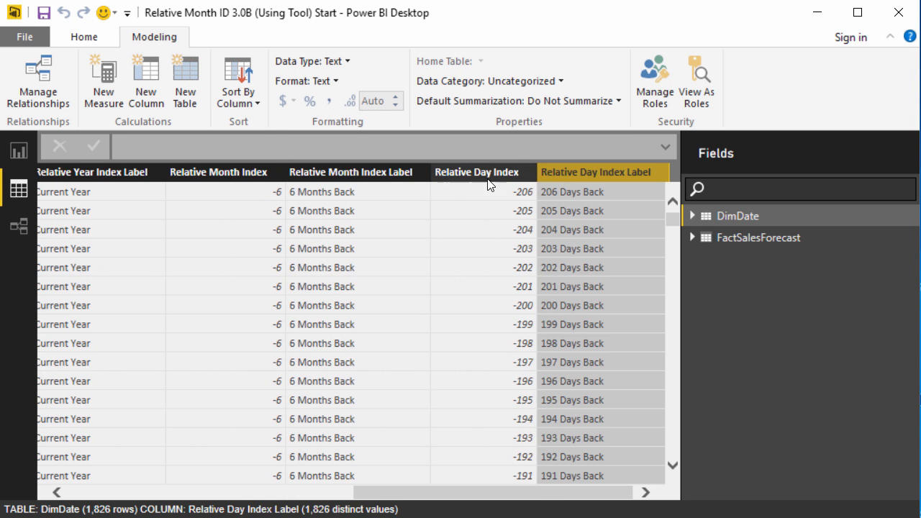
left_click(246, 105)
left_click(220, 340)
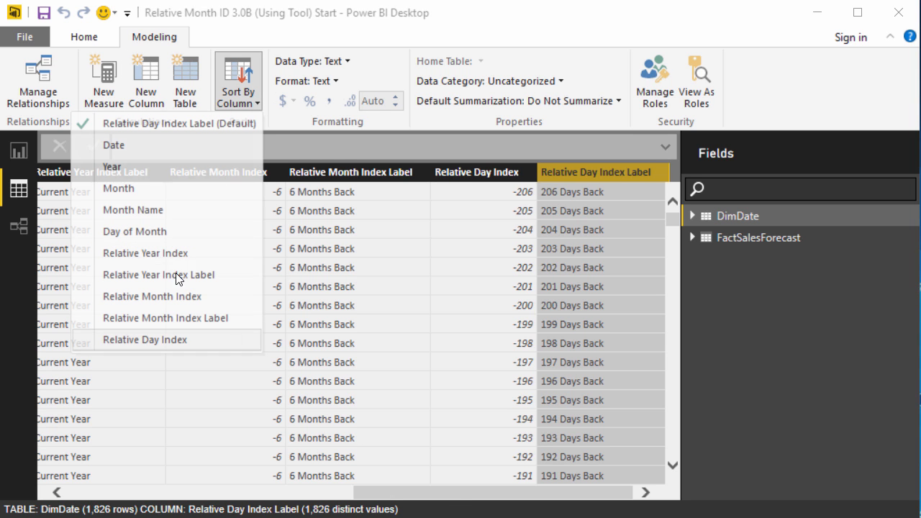
Add a Relative Day Index Label slicer to the Forecast Sales report page
left_click(21, 153)
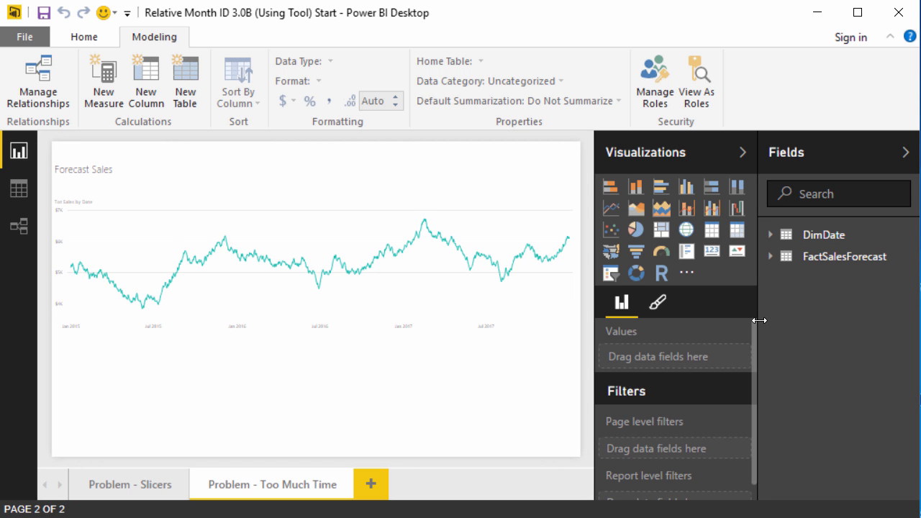
left_click(770, 235)
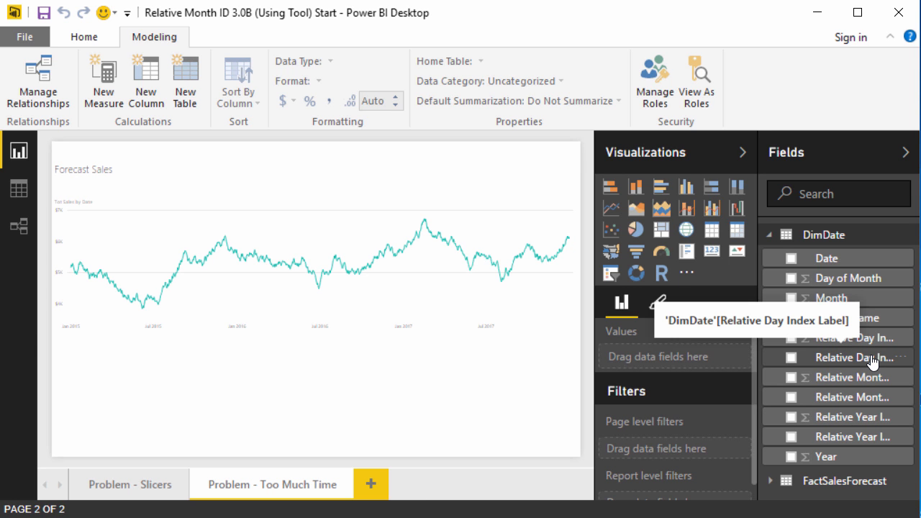
left_click_drag(872, 360, 249, 378)
left_click(610, 273)
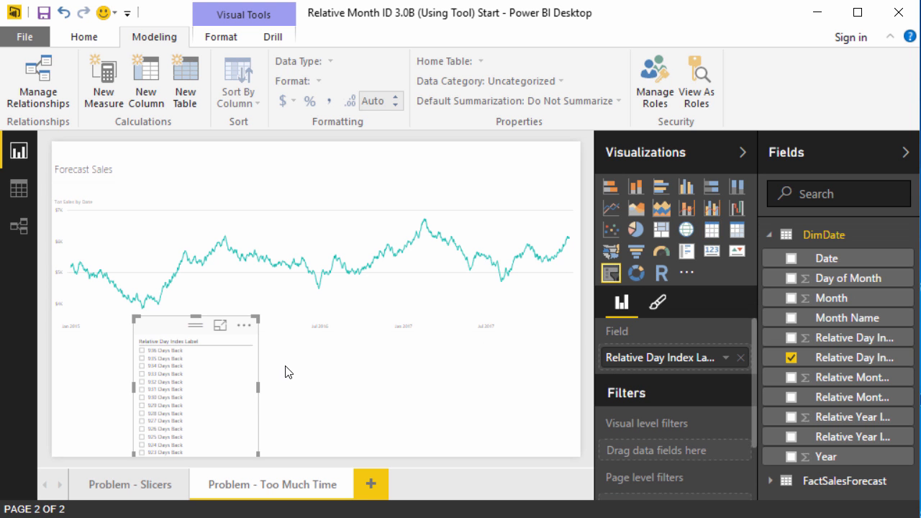
Set the slicer's General orientation to Horizontal
left_click(663, 305)
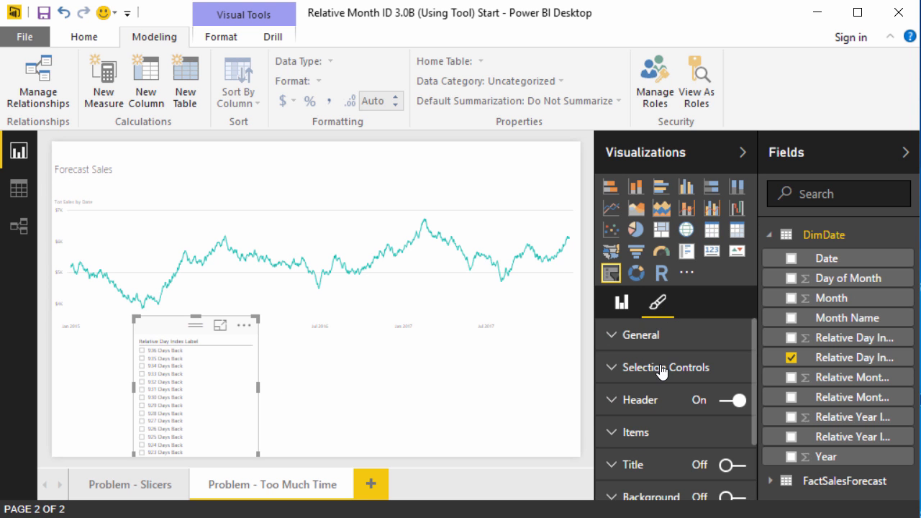
left_click(659, 344)
left_click(692, 434)
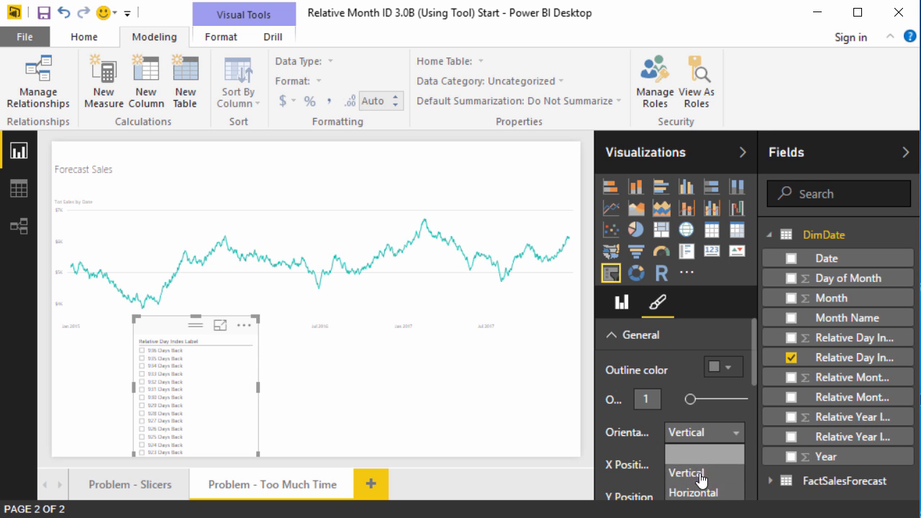
left_click(693, 492)
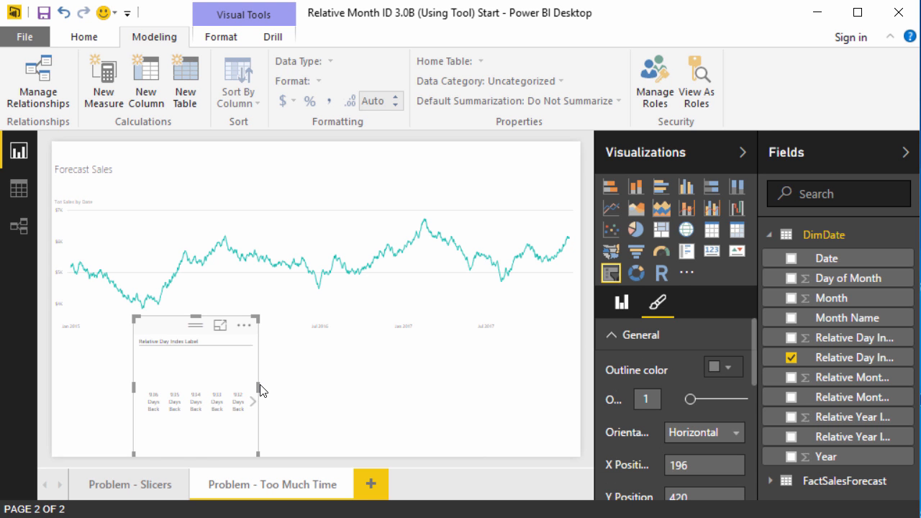
Widen the slicer, position it under the chart, and add Relative Day Index as a visual-level filter
left_click_drag(258, 386, 571, 387)
left_click(72, 361)
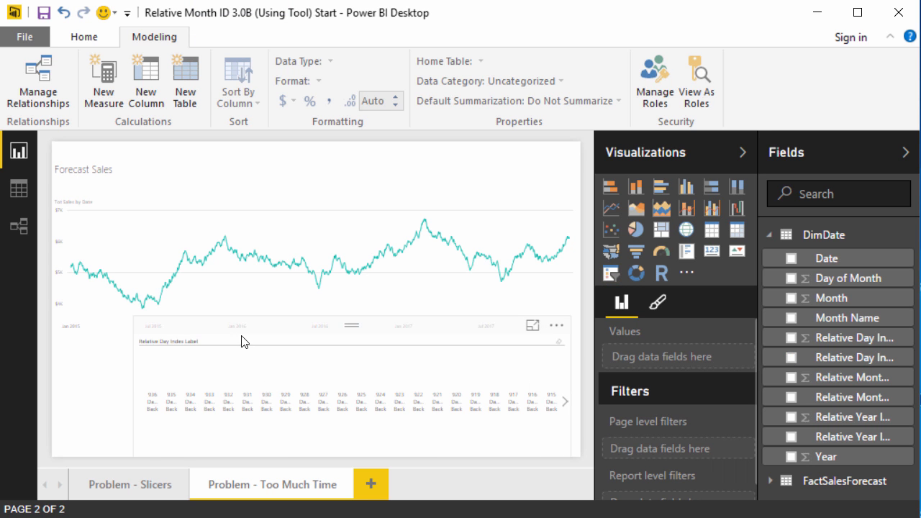
left_click_drag(253, 330, 174, 329)
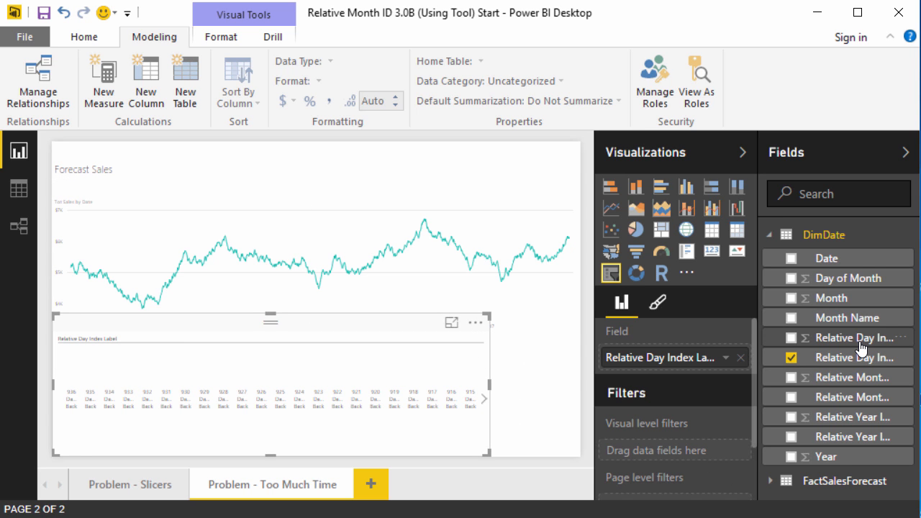
left_click_drag(842, 337, 678, 449)
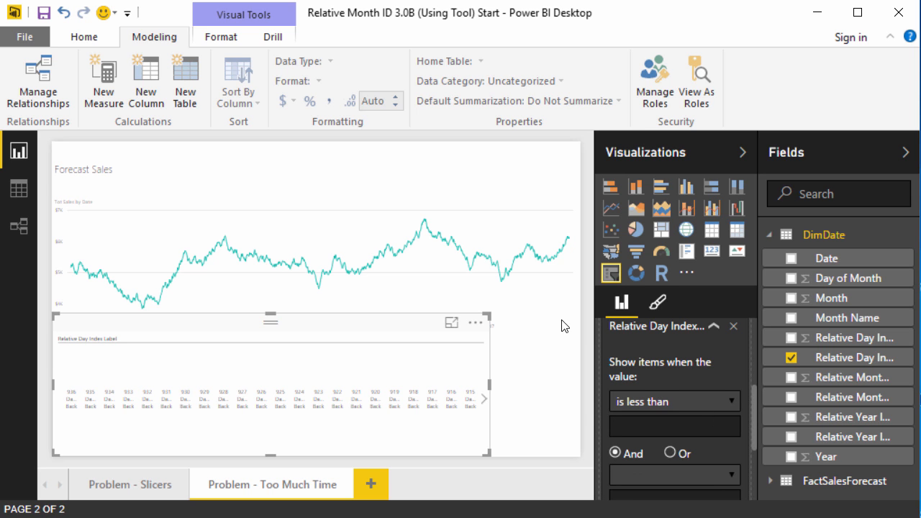
Filter Relative Day Index to less than or equal to 2 and greater than or equal to -6
left_click(704, 400)
left_click(702, 437)
left_click(663, 479)
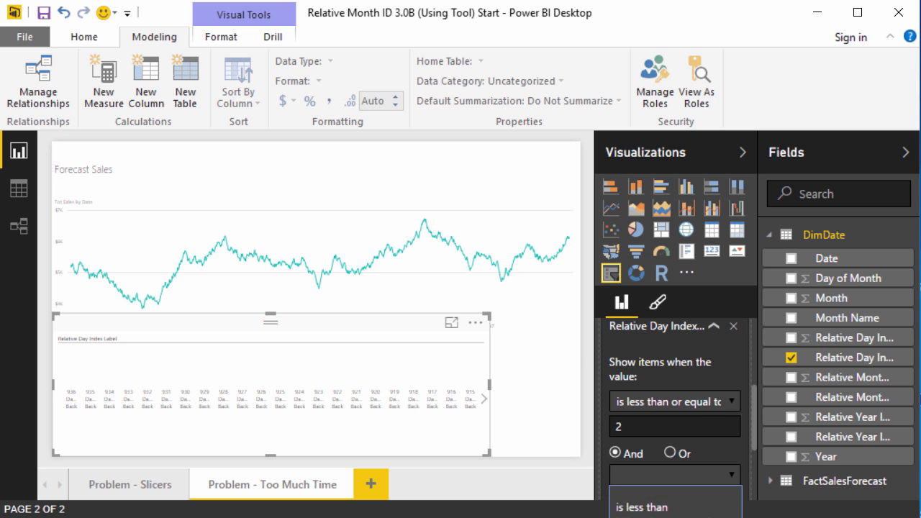
left_click(680, 515)
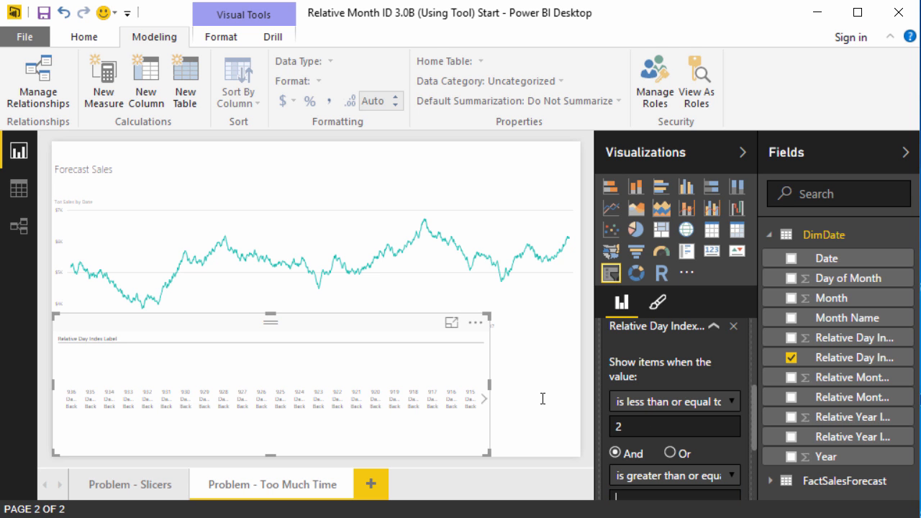
type("-6")
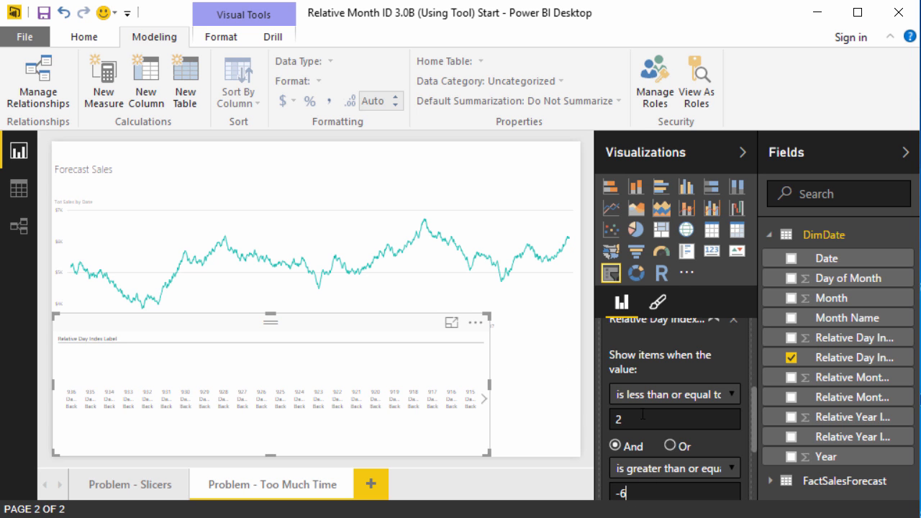
scroll(669, 403, "down", 3)
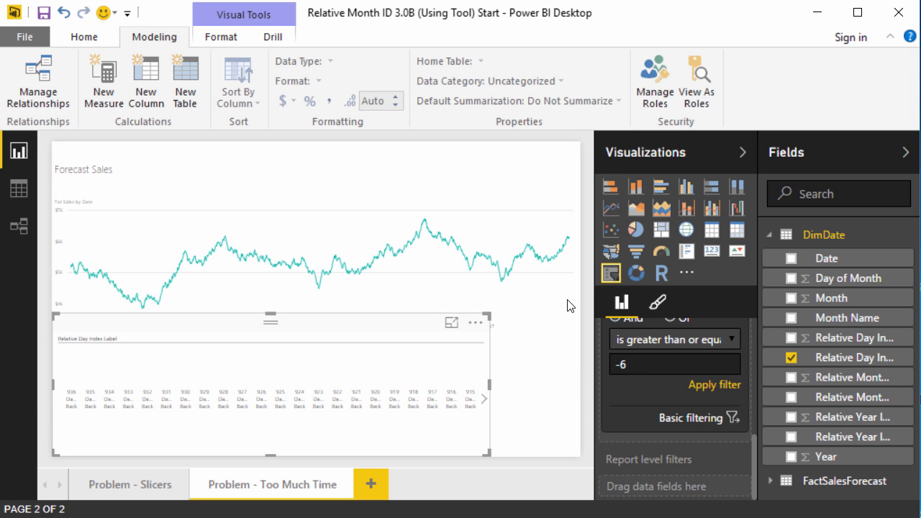
left_click(712, 384)
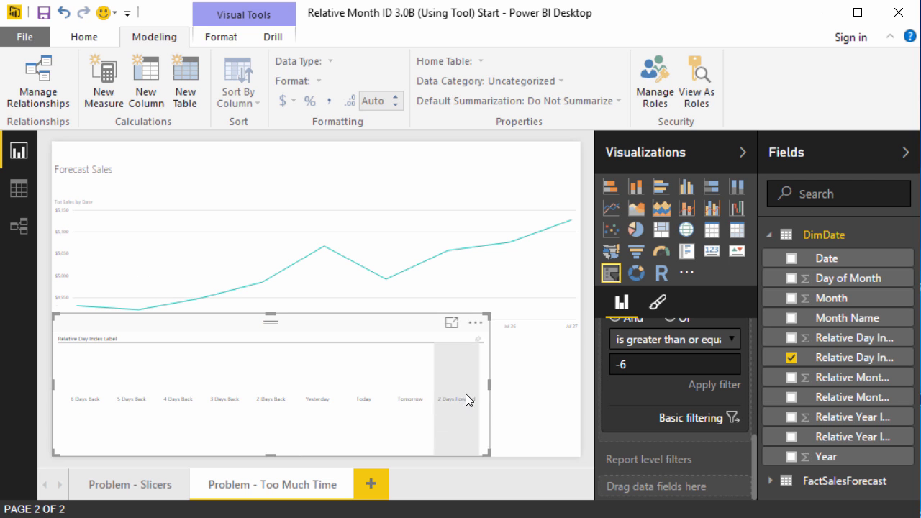
Widen the day slicer to the chart's width and lower its top so the date axis shows, then collapse the Visualizations and Fields panes and minimize the ribbon
left_click_drag(491, 386, 579, 385)
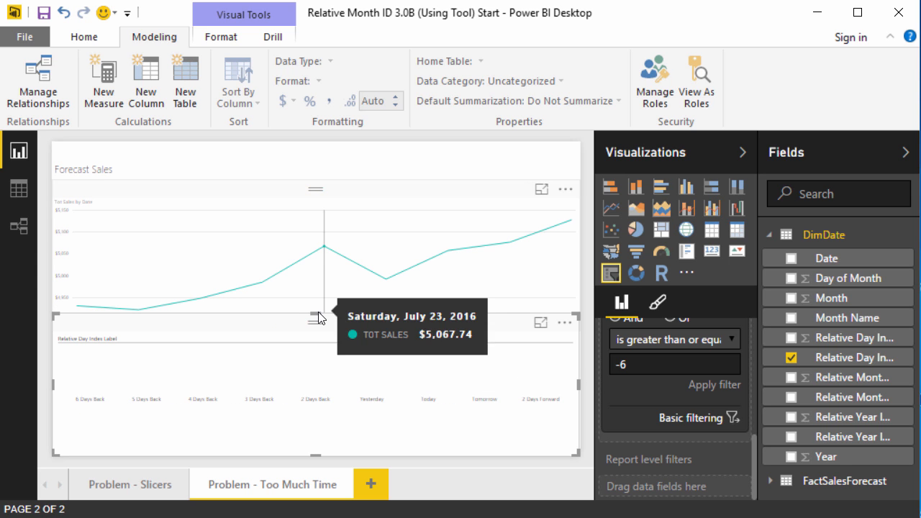
left_click_drag(316, 316, 316, 394)
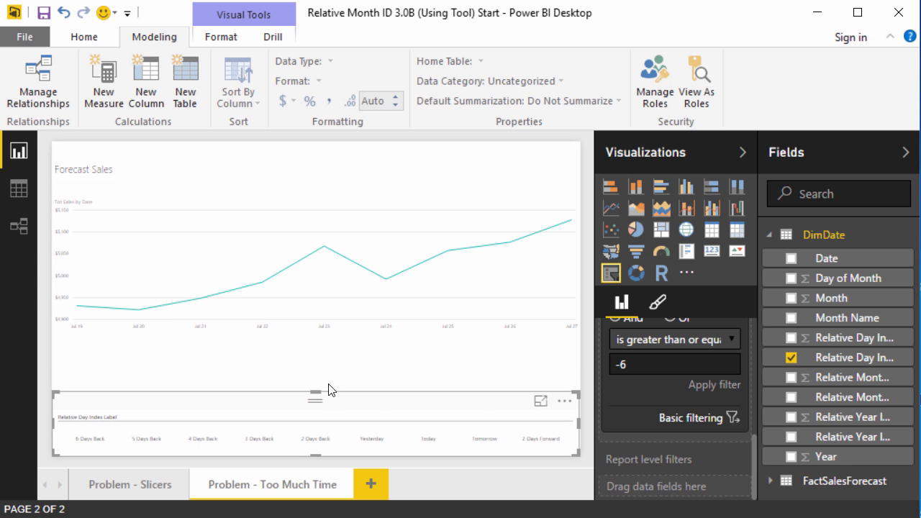
left_click(743, 152)
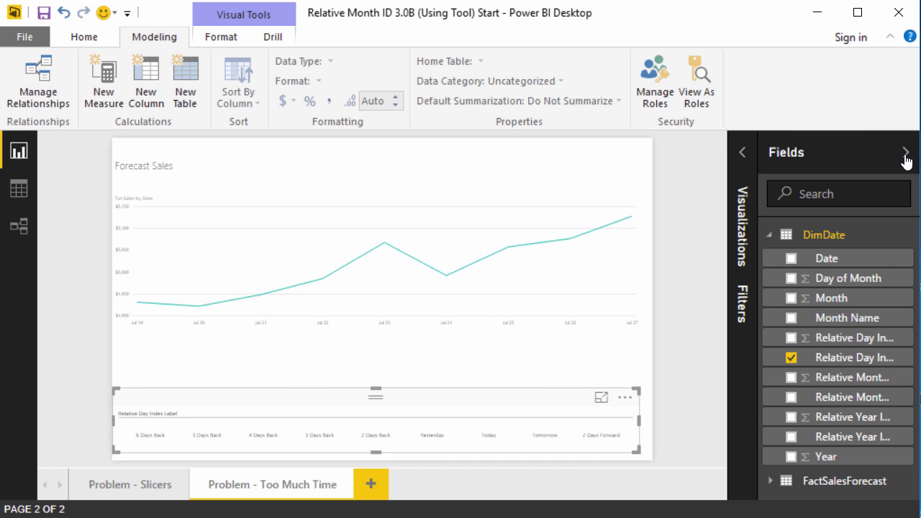
left_click(904, 154)
left_click(890, 36)
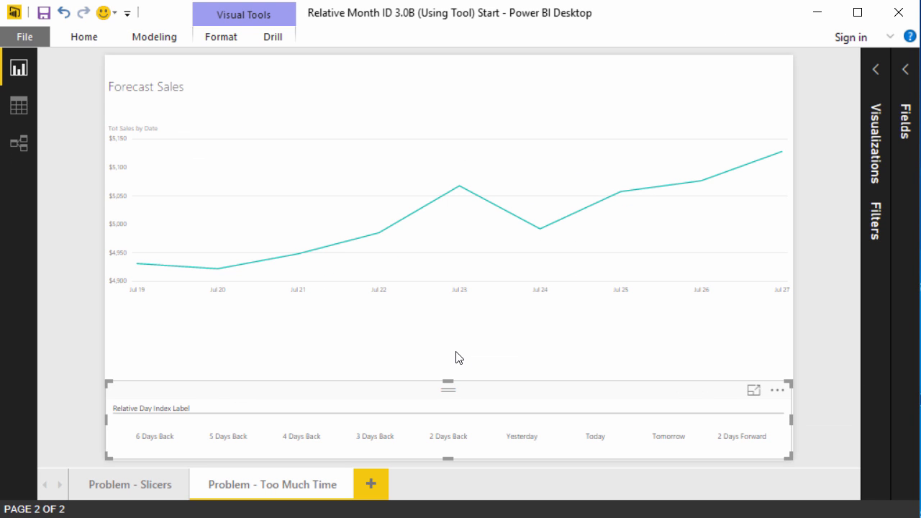